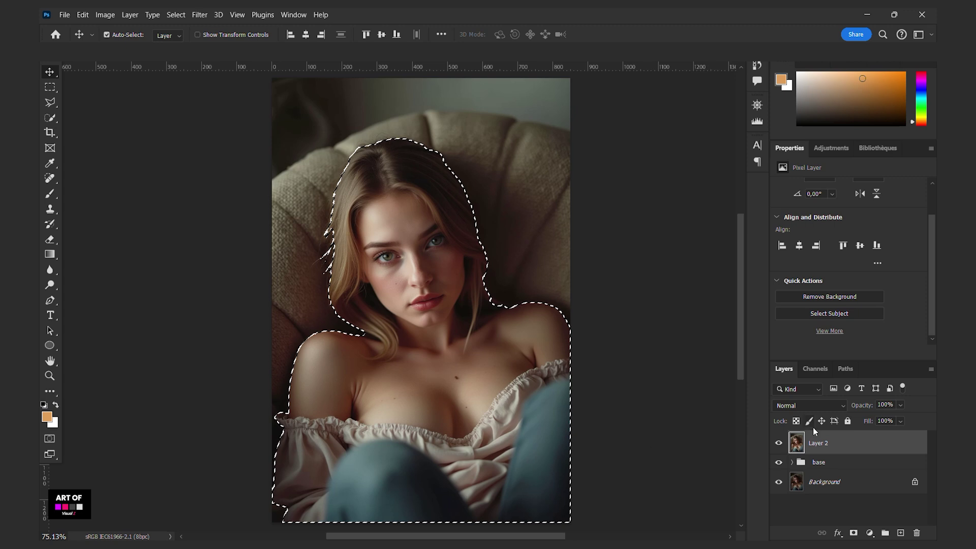
# Copy the selected woman onto a new layer and name it subject-1.
pyautogui.hotkey('ctrl', 'j')
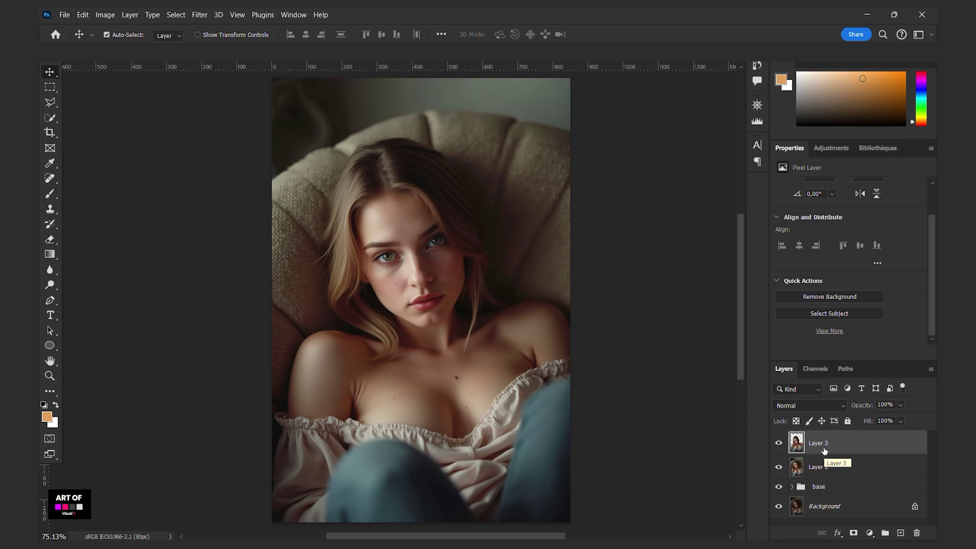
pyautogui.press('ctrl')
pyautogui.doubleClick(823, 450)
pyautogui.write('s')
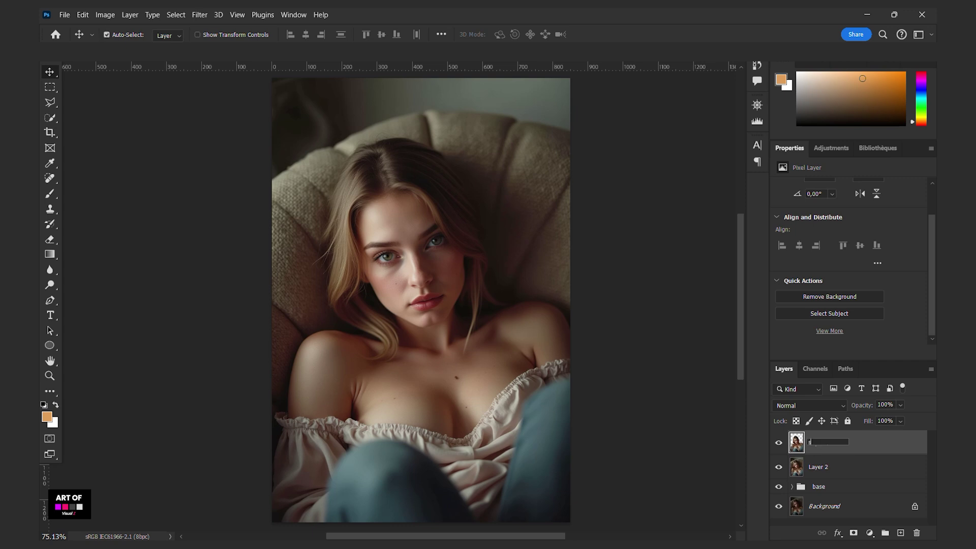
pyautogui.write('un')
pyautogui.write('bject-1')
pyautogui.press('Return')
# Duplicate the subject-1 layer and name the copy subject-2.
pyautogui.hotkey('ctrl', 'j')
pyautogui.doubleClick(827, 444)
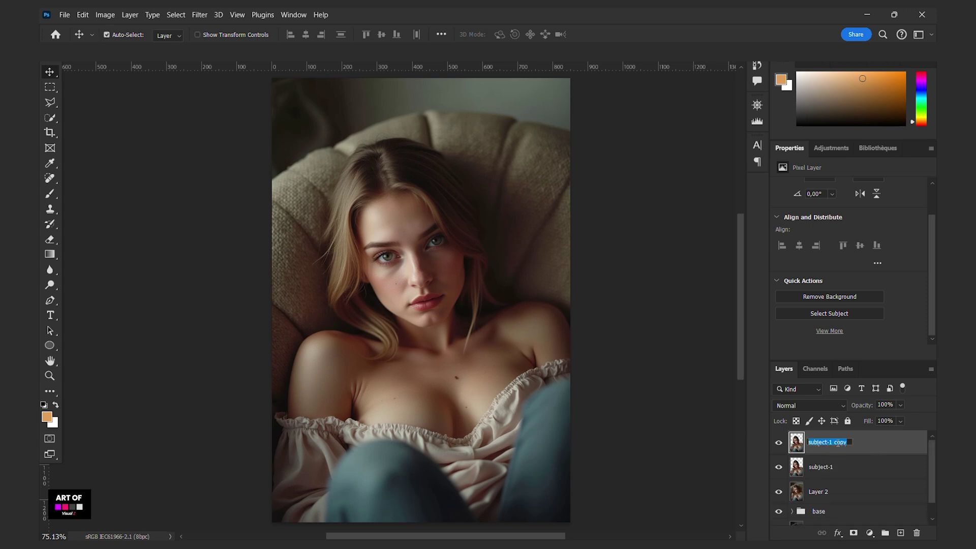
pyautogui.write('subject-2')
# Rename Layer 2 as new-bg and convert it to a smart object.
pyautogui.doubleClick(819, 492)
pyautogui.write('new')
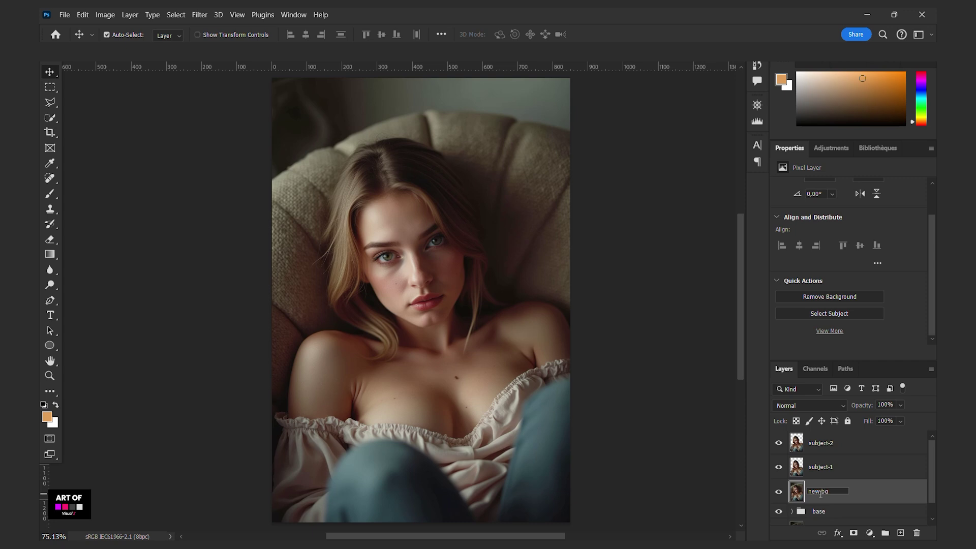
pyautogui.write('bg')
pyautogui.press('Return')
pyautogui.rightClick(859, 495)
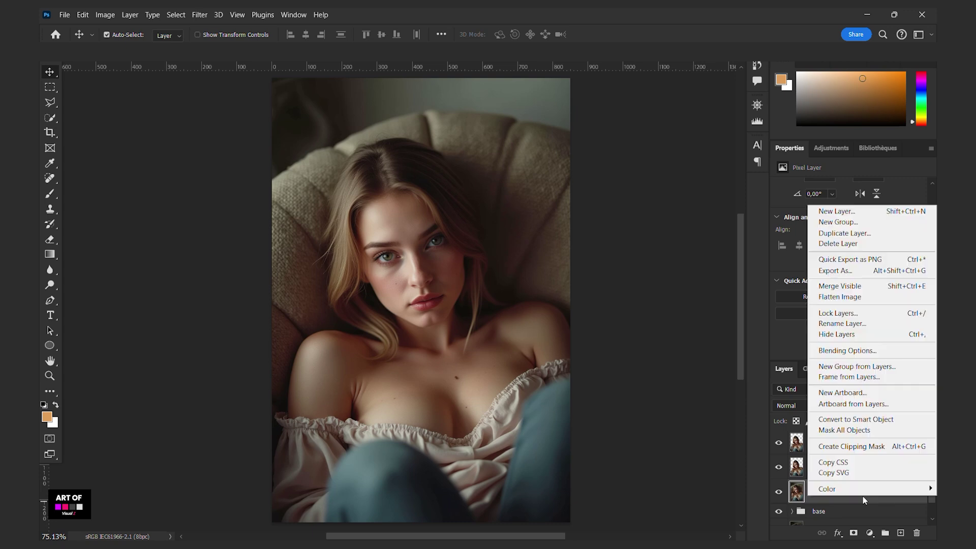
pyautogui.click(874, 420)
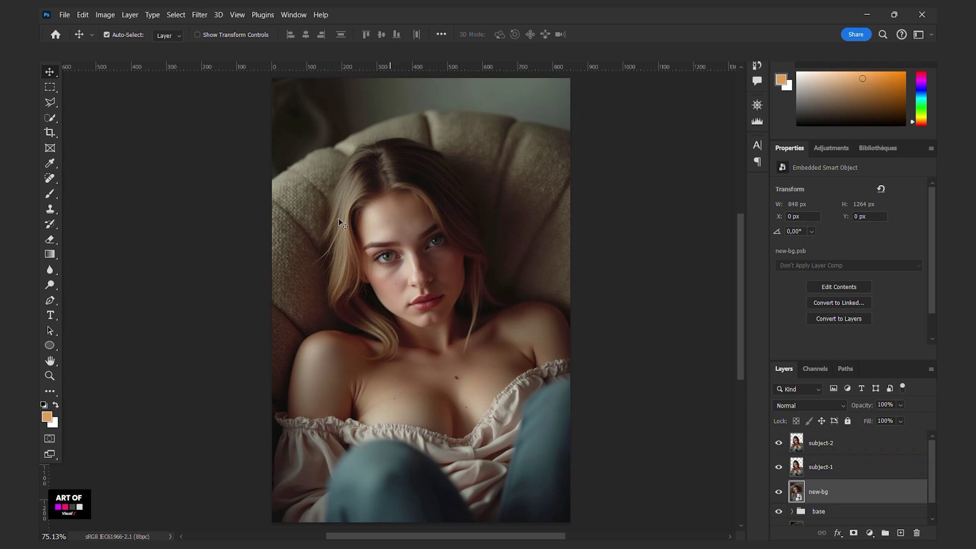
# Apply a Motion Blur to new-bg with an angle of 15° and a distance of 250 pixels.
pyautogui.hotkey('ctrl', 'alt', 'f')
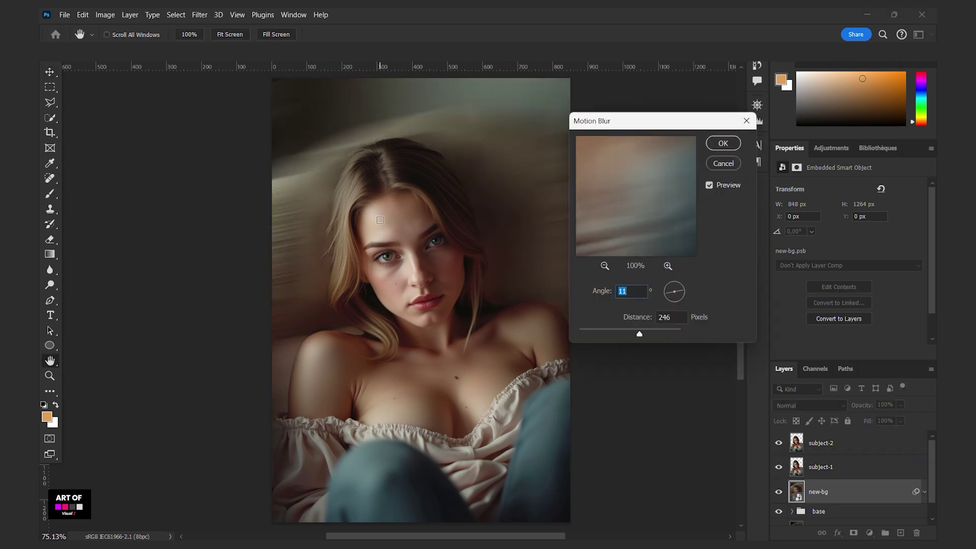
pyautogui.write('15')
pyautogui.moveTo(640, 334)
pyautogui.mouseDown()
pyautogui.moveTo(658, 331)
pyautogui.moveTo(641, 336)
pyautogui.mouseUp()
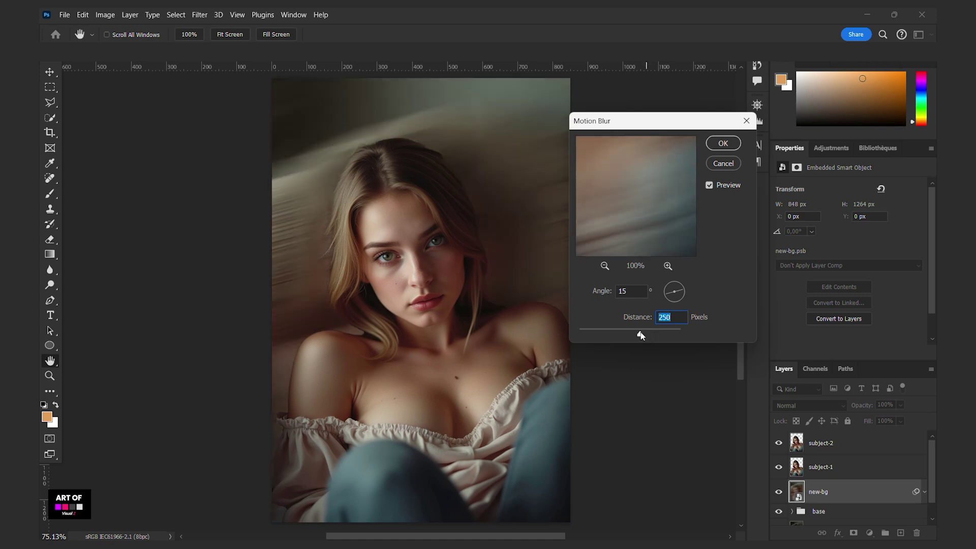
pyautogui.click(723, 144)
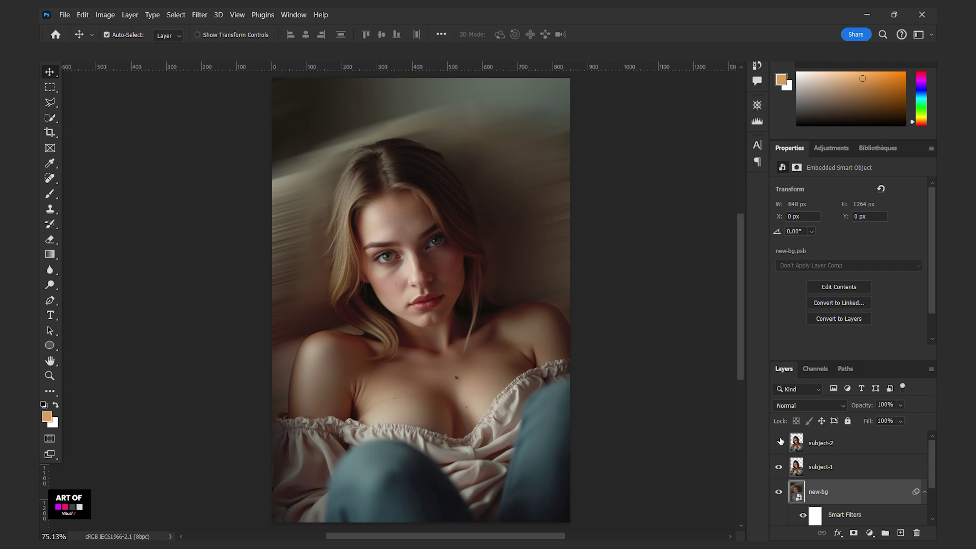
# Convert subject-2 to a smart object and give it the same Motion Blur, angle 15° and distance 250 pixels.
pyautogui.click(818, 440)
pyautogui.rightClick(820, 444)
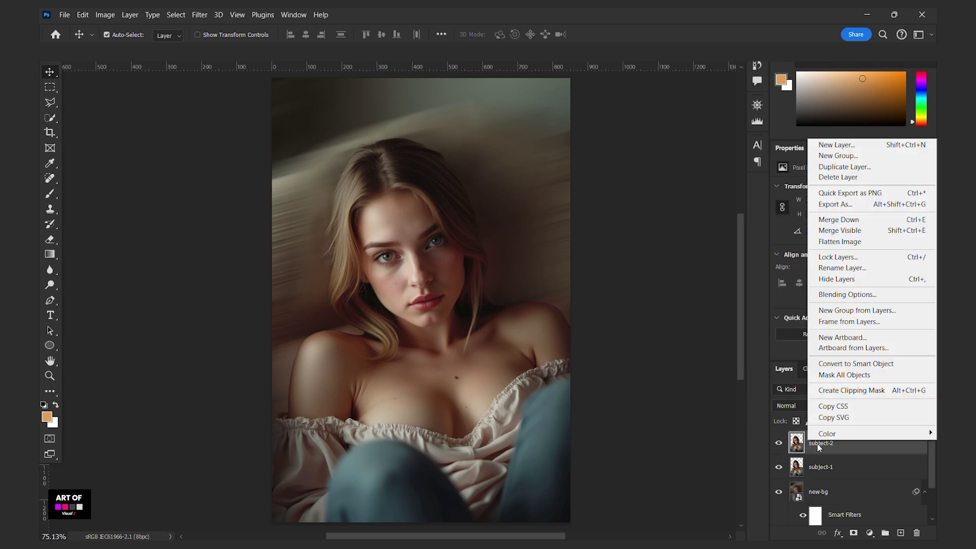
pyautogui.click(859, 366)
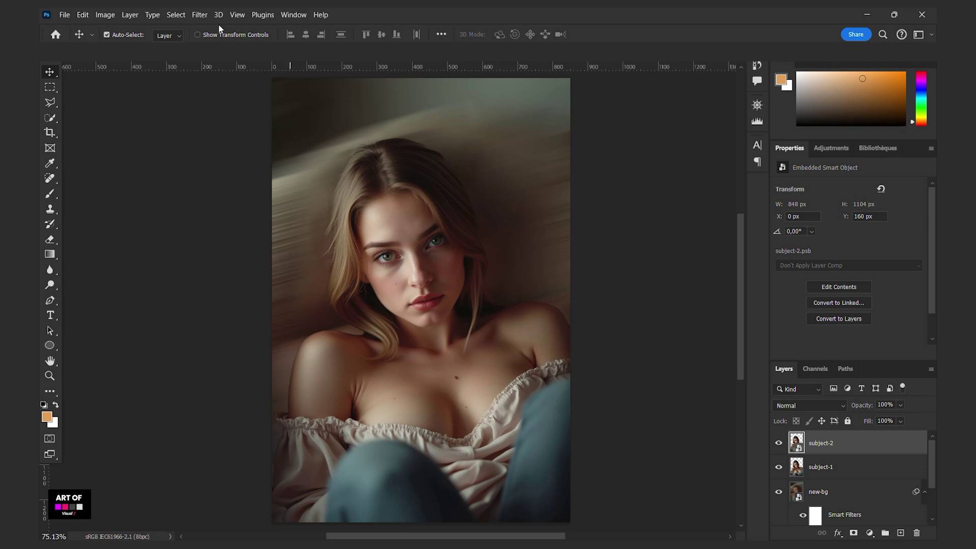
pyautogui.click(201, 16)
pyautogui.click(247, 31)
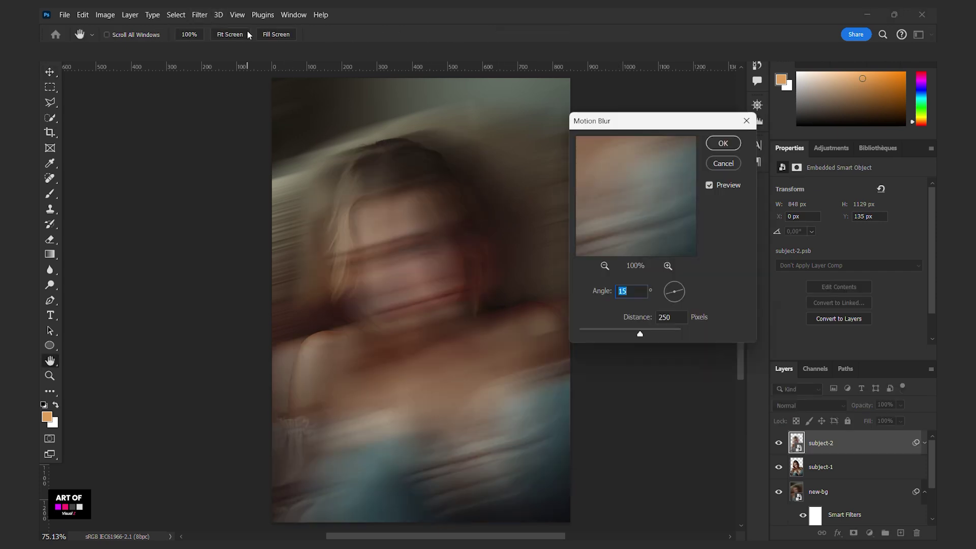
pyautogui.click(723, 144)
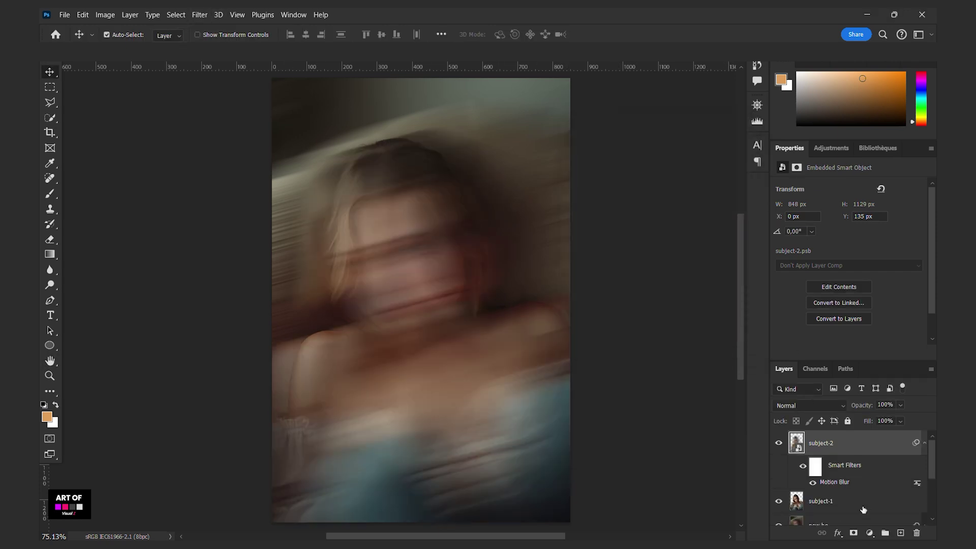
# Mask subject-2's Motion Blur with a reflected black-to-white gradient (Noir, blanc) across the face, adjusting its ends so the face stays sharp.
pyautogui.click(49, 255)
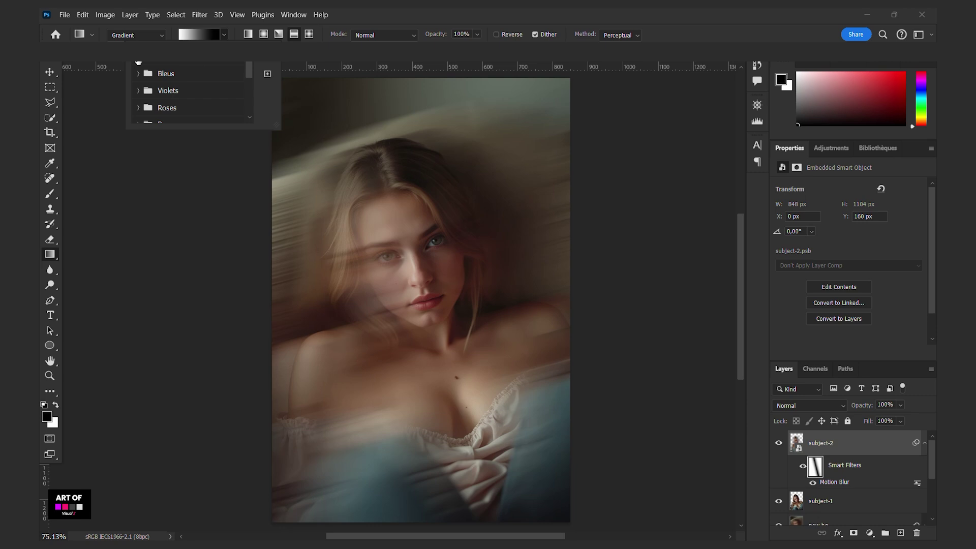
pyautogui.scroll(2, 156, 100)
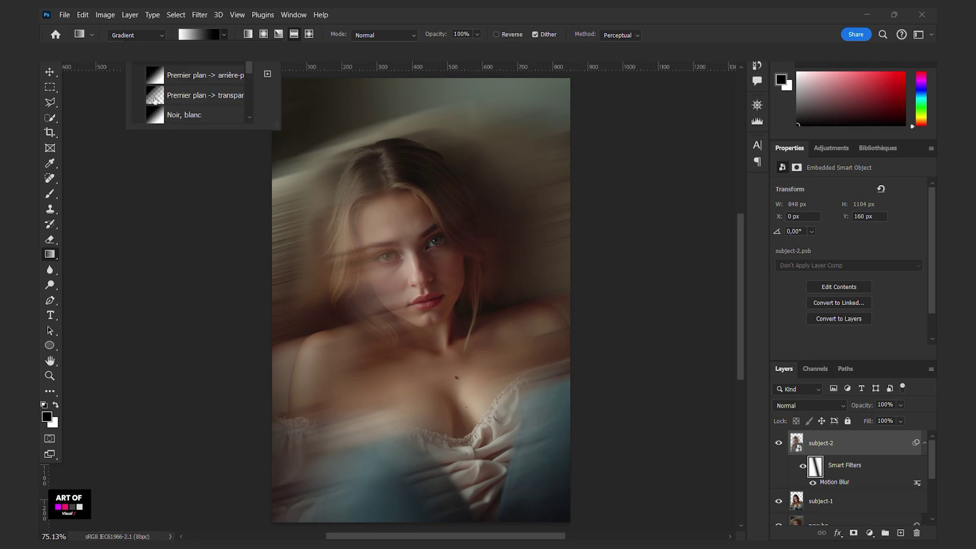
pyautogui.click(157, 115)
pyautogui.moveTo(396, 294); pyautogui.dragTo(486, 276)
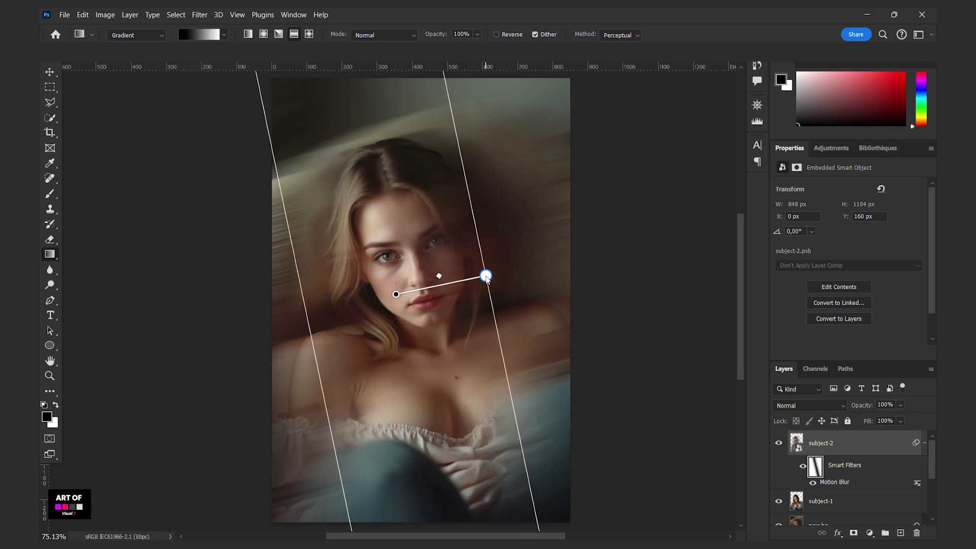
pyautogui.moveTo(396, 294); pyautogui.dragTo(425, 285)
pyautogui.moveTo(520, 266); pyautogui.dragTo(538, 263)
pyautogui.click(47, 74)
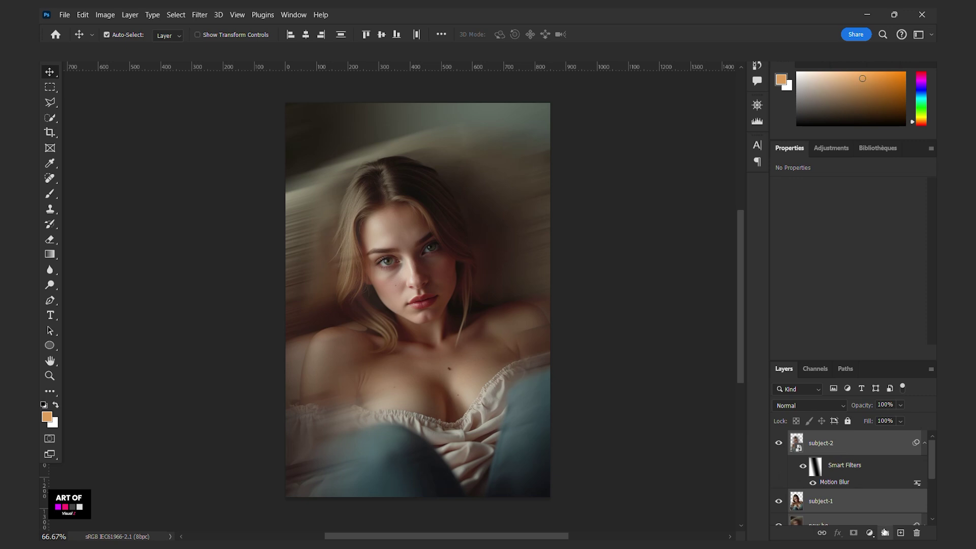
# Put all layers above Background into one group named Motion-blur.
pyautogui.doubleClick(826, 438)
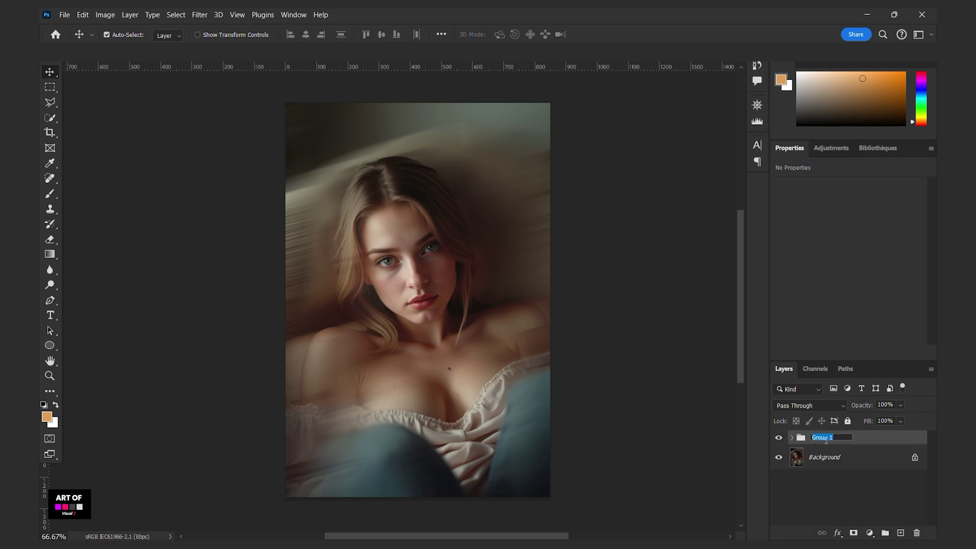
pyautogui.write('Motuon-blur')
pyautogui.click(880, 497)
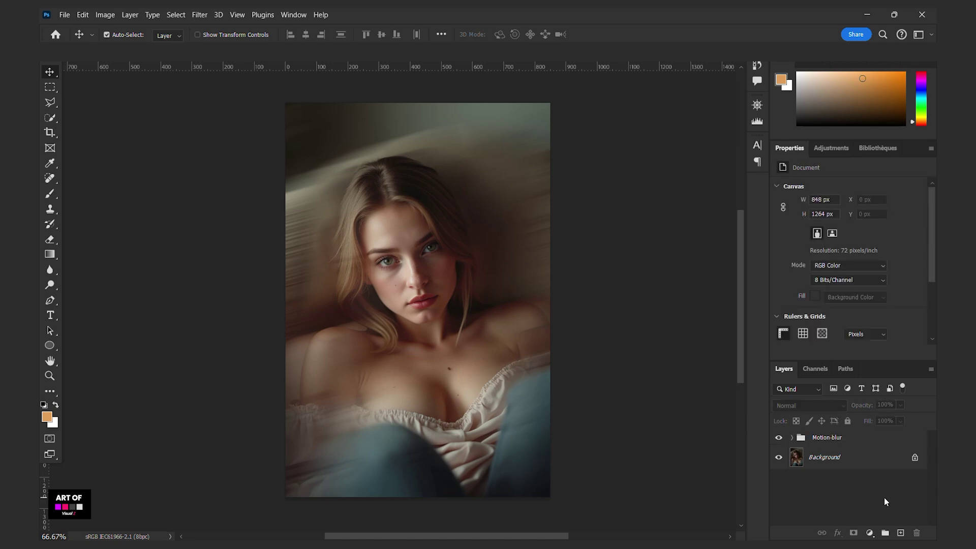
# Add a Selective Color adjustment above Motion-blur and set the Reds to Cyan +17, Magenta -15, Yellow -7 and Black +38.
pyautogui.click(847, 445)
pyautogui.click(870, 533)
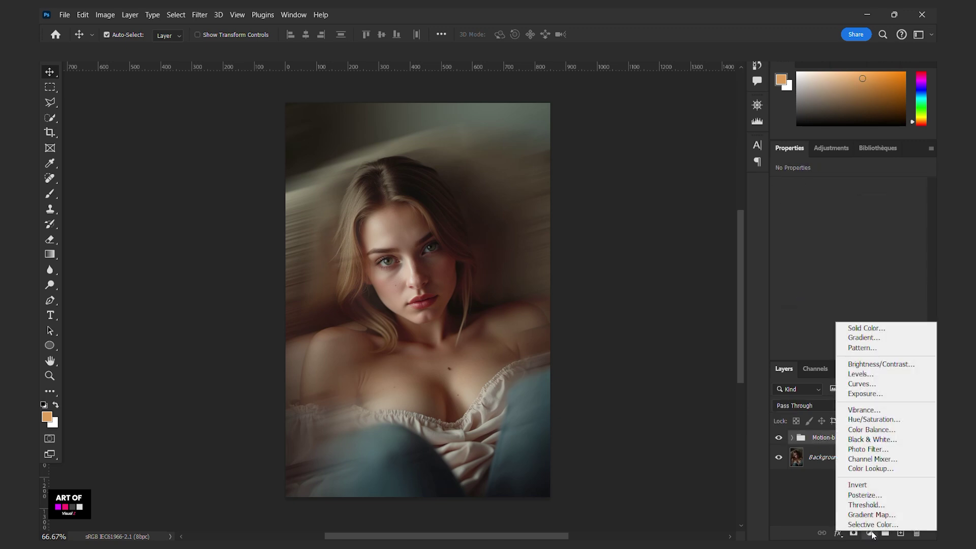
pyautogui.click(877, 525)
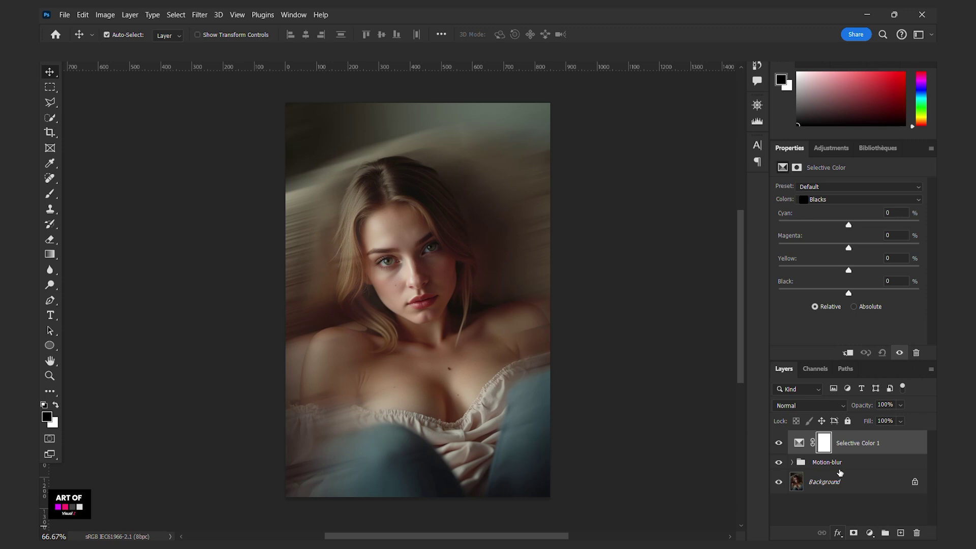
pyautogui.click(837, 200)
pyautogui.click(835, 202)
pyautogui.moveTo(849, 224); pyautogui.dragTo(877, 288)
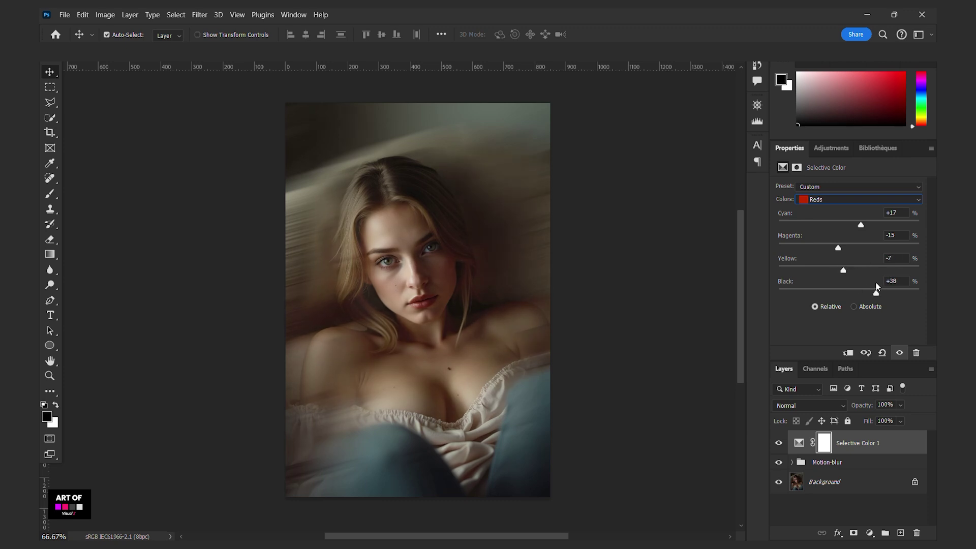
# Adjust the Yellows in the Selective Color adjustment, lowering their Black amount clearly below zero.
pyautogui.click(853, 203)
pyautogui.click(834, 220)
pyautogui.moveTo(848, 226); pyautogui.dragTo(809, 294)
# Adjust the Black amount of the Cyans and the Yellow and Black amounts of the Blues in Selective Color.
pyautogui.click(830, 202)
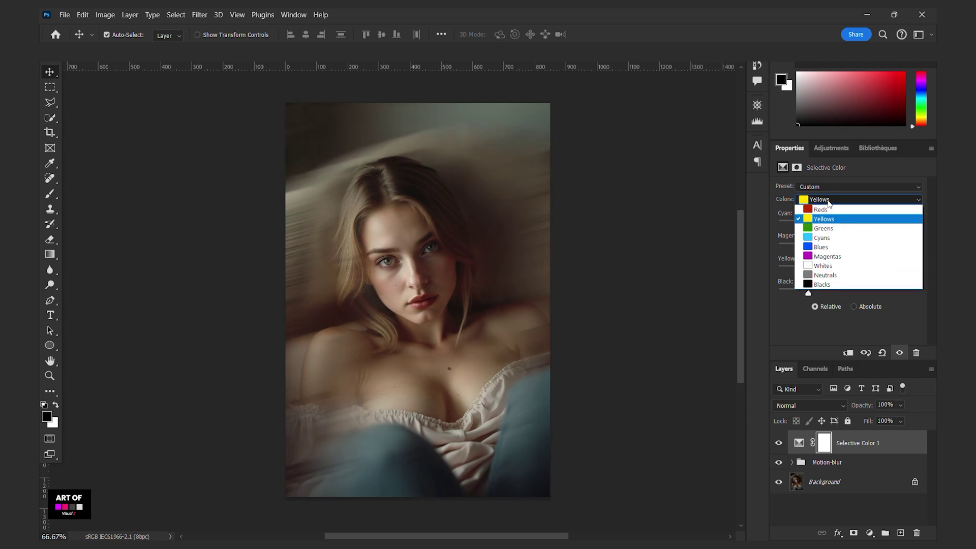
pyautogui.click(832, 238)
pyautogui.moveTo(849, 293); pyautogui.dragTo(873, 294)
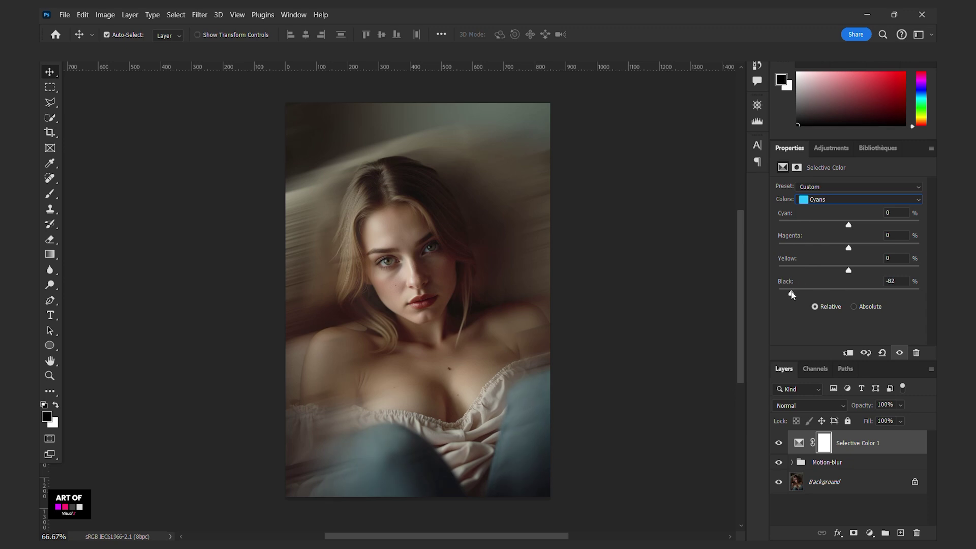
pyautogui.click(858, 203)
pyautogui.click(849, 248)
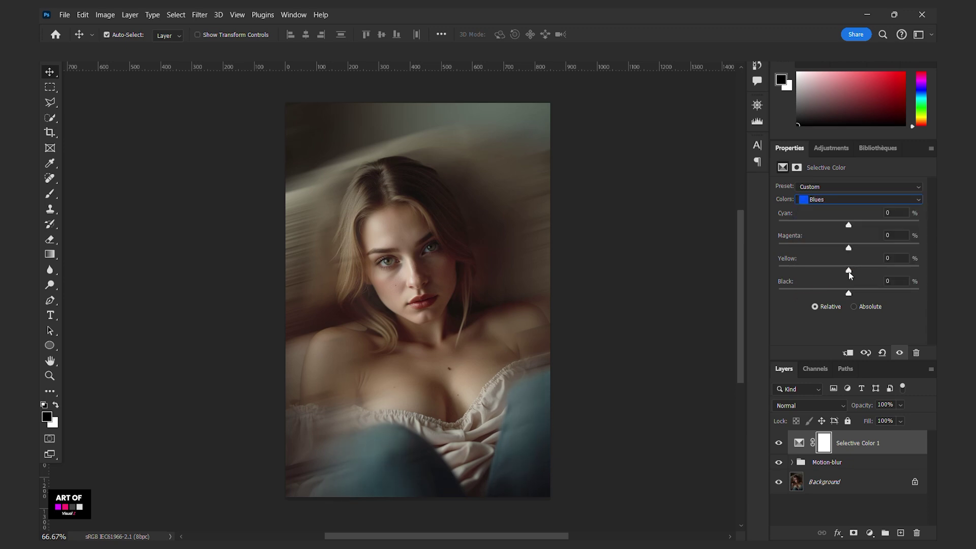
pyautogui.moveTo(856, 298); pyautogui.dragTo(887, 271)
# Set the Black amount of the Blacks to -7% in the Selective Color adjustment.
pyautogui.click(832, 201)
pyautogui.click(829, 266)
pyautogui.click(849, 199)
pyautogui.click(835, 283)
pyautogui.moveTo(846, 296); pyautogui.dragTo(844, 294)
pyautogui.click(859, 200)
pyautogui.click(843, 286)
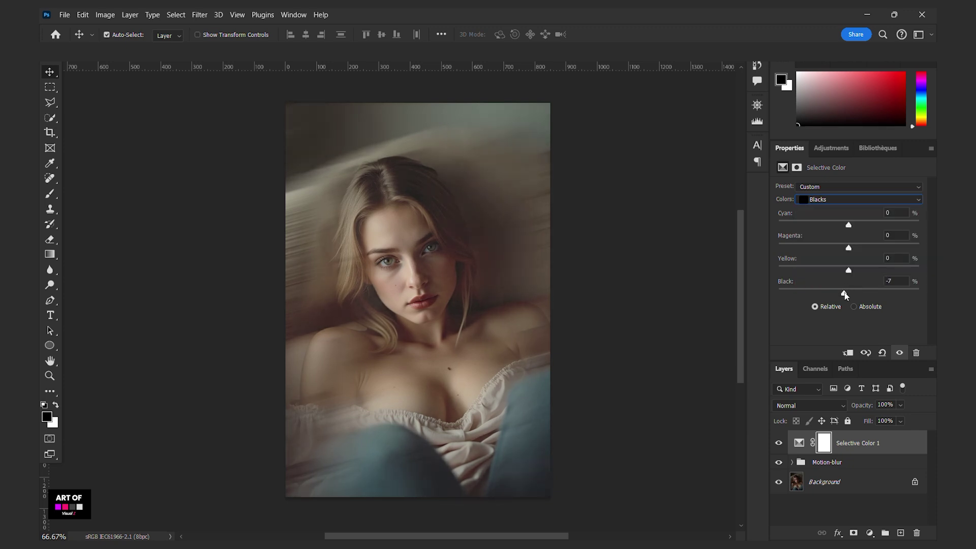
pyautogui.click(868, 515)
# Add a Curves adjustment on top and pull the RGB curve down in the shadows and highlights to darken the portrait.
pyautogui.click(870, 533)
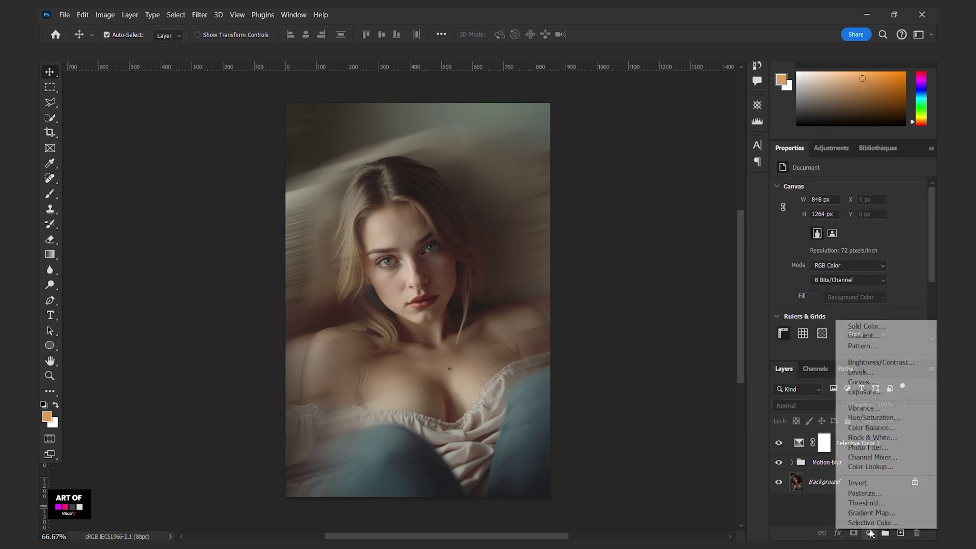
pyautogui.click(864, 382)
pyautogui.moveTo(826, 294); pyautogui.dragTo(829, 309)
pyautogui.moveTo(884, 250); pyautogui.dragTo(891, 248)
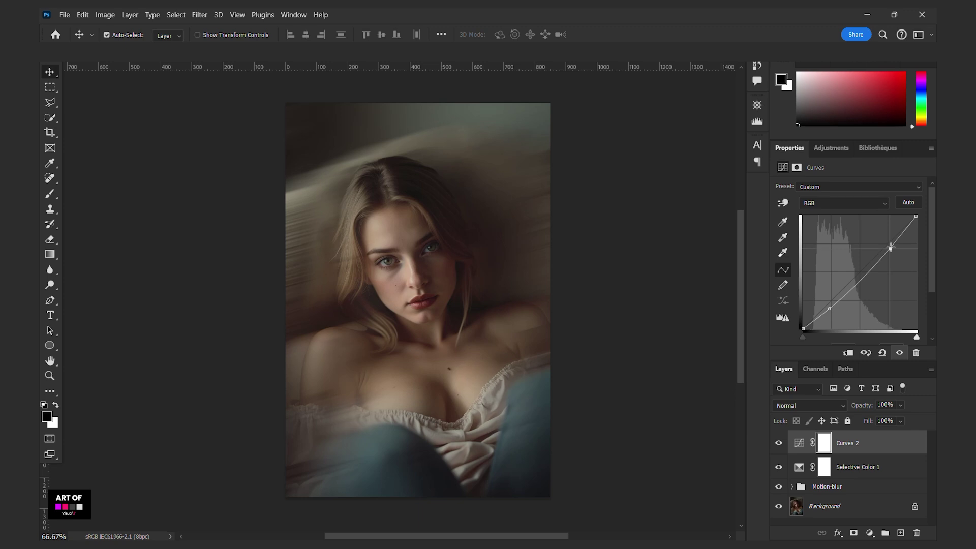
# Lower the white point of the Red channel slightly in the Curves adjustment.
pyautogui.click(839, 203)
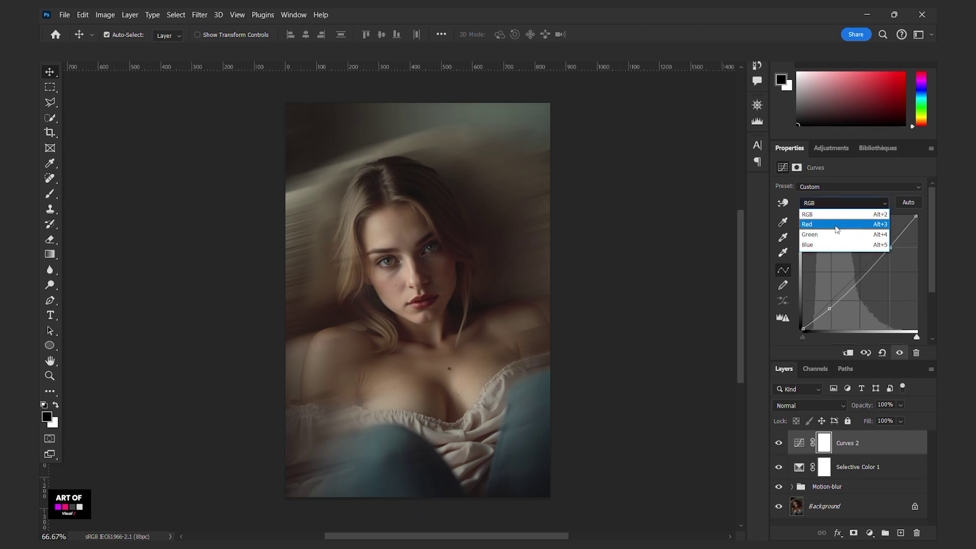
pyautogui.click(837, 230)
pyautogui.moveTo(916, 217); pyautogui.dragTo(917, 220)
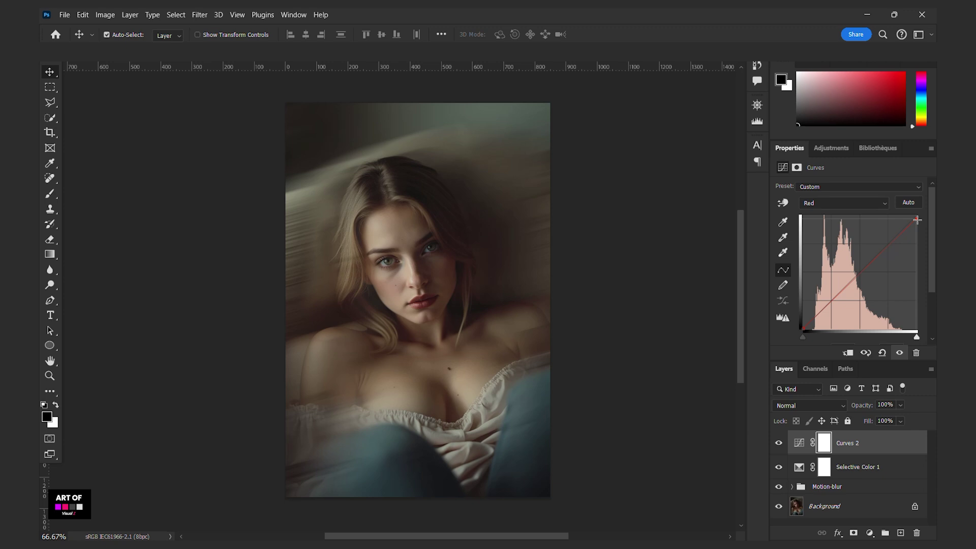
# Raise the black point and lower the white point of the Blue channel in the Curves adjustment.
pyautogui.click(839, 203)
pyautogui.click(824, 245)
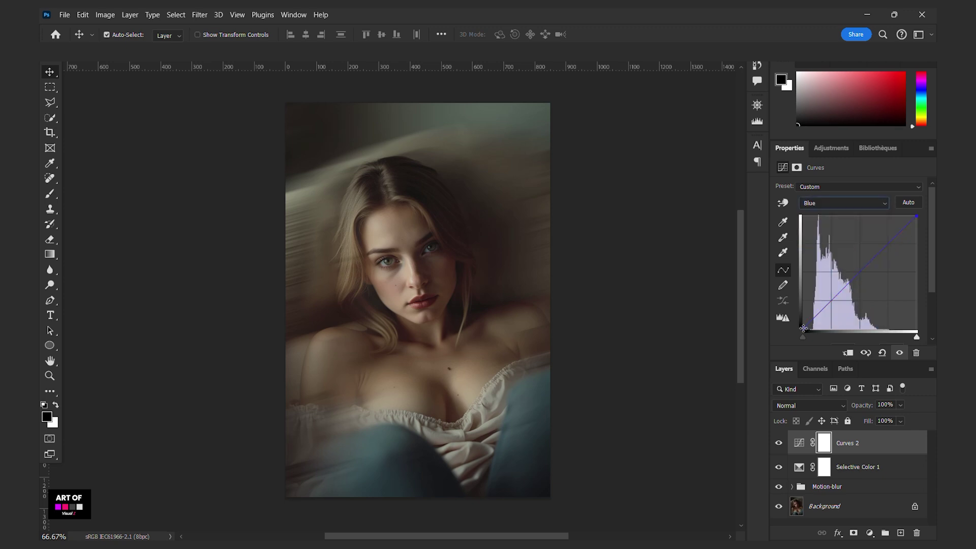
pyautogui.moveTo(805, 326); pyautogui.dragTo(800, 320)
pyautogui.moveTo(918, 217); pyautogui.dragTo(921, 225)
pyautogui.moveTo(924, 226); pyautogui.dragTo(926, 231)
# Group the Curves and Selective Color adjustment layers as colors and compare the image with and without the group.
pyautogui.keyDown('ctrl'); pyautogui.click(883, 468); pyautogui.keyUp('ctrl')
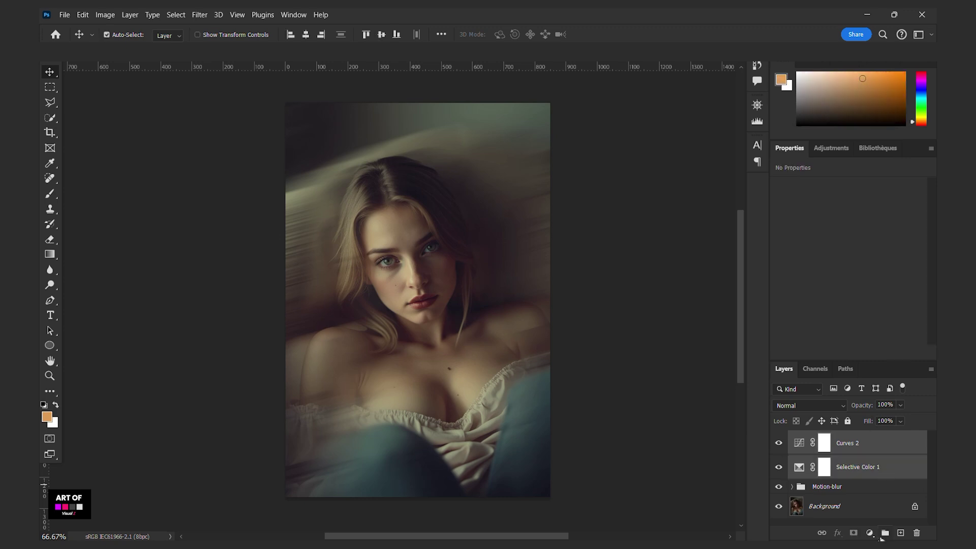
pyautogui.click(883, 534)
pyautogui.doubleClick(828, 437)
pyautogui.write('colors')
pyautogui.press('Return')
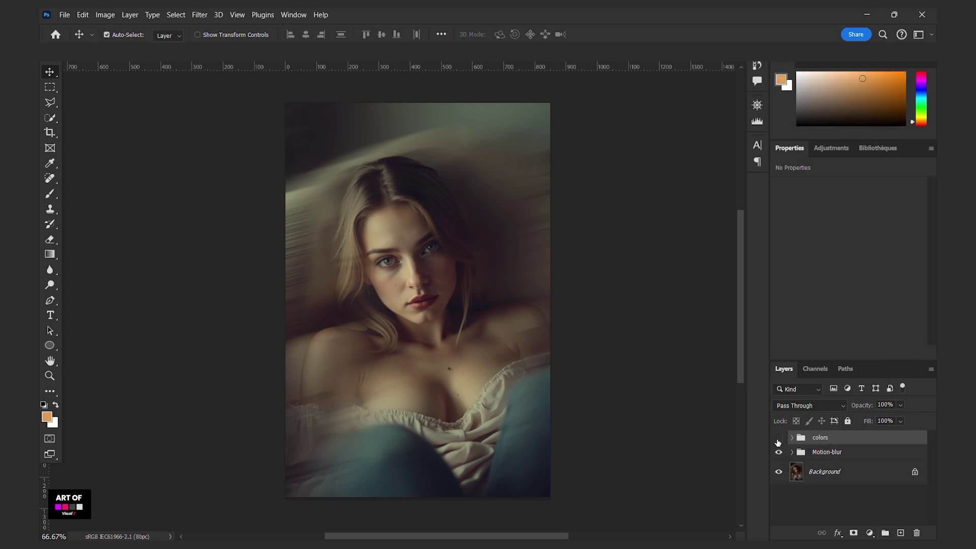
pyautogui.click(779, 438)
pyautogui.click(779, 438)
# Add a new layer above the colors group and dab soft white spots over both irises with a small brush.
pyautogui.hotkey('ctrl', '1')
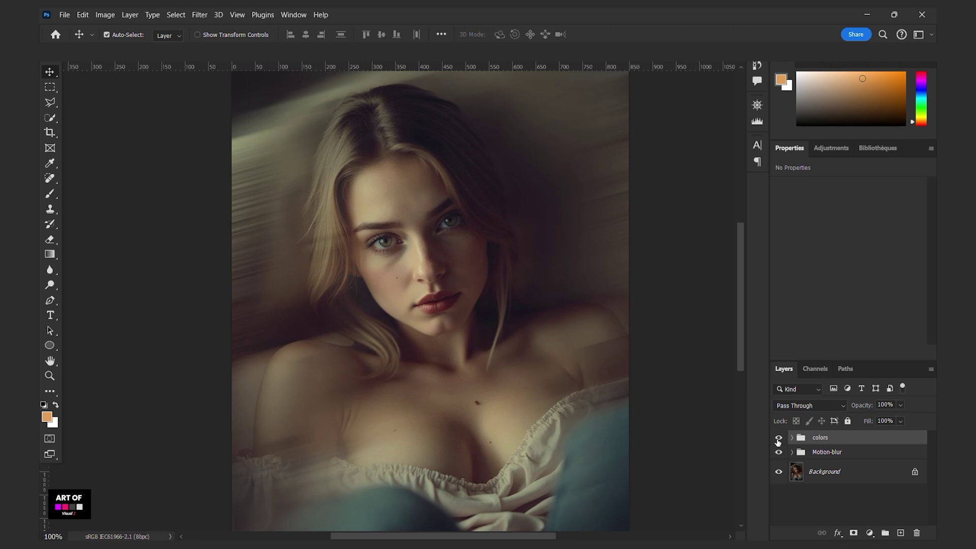
pyautogui.click(901, 533)
pyautogui.click(51, 194)
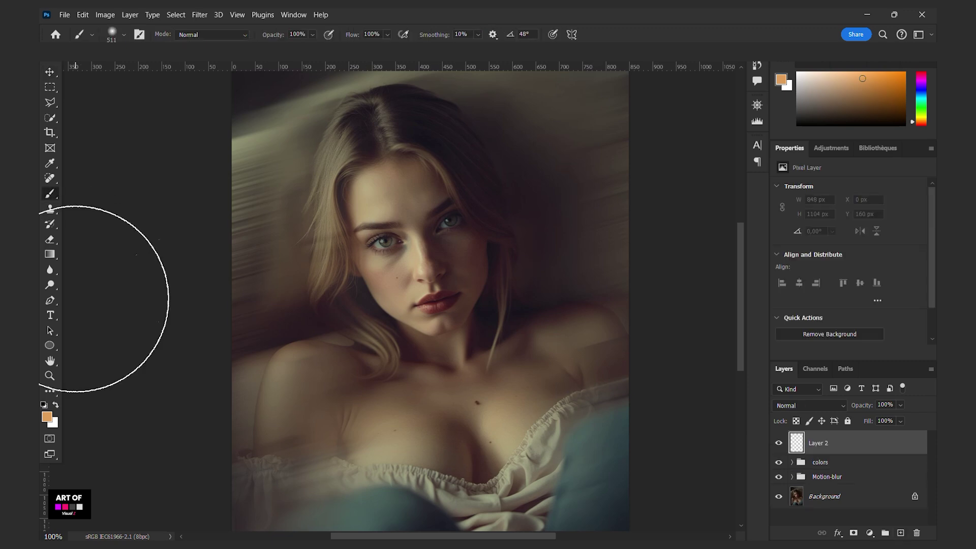
pyautogui.press('x')
pyautogui.moveTo(427, 240)
pyautogui.mouseDown()
pyautogui.moveTo(388, 251)
pyautogui.moveTo(386, 241)
pyautogui.mouseUp()
pyautogui.click(386, 241)
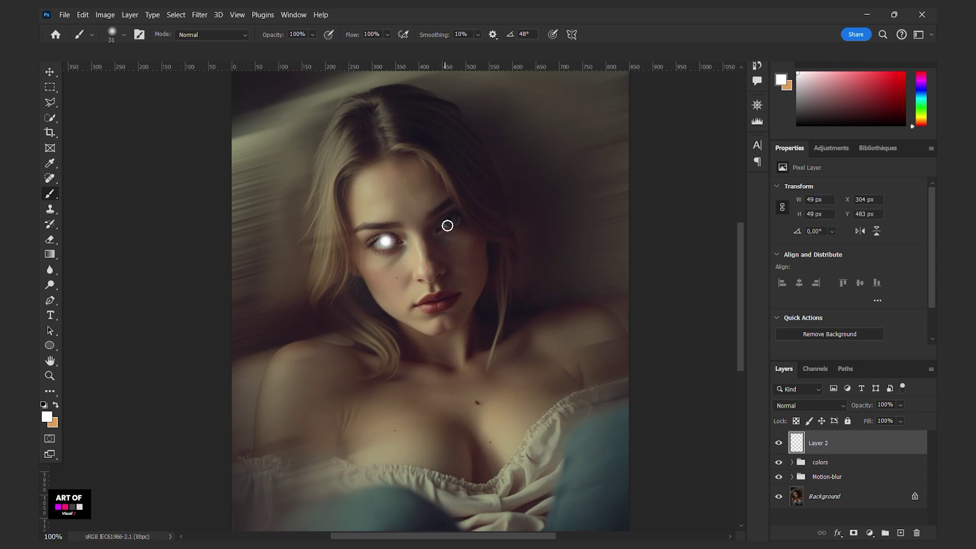
pyautogui.click(450, 219)
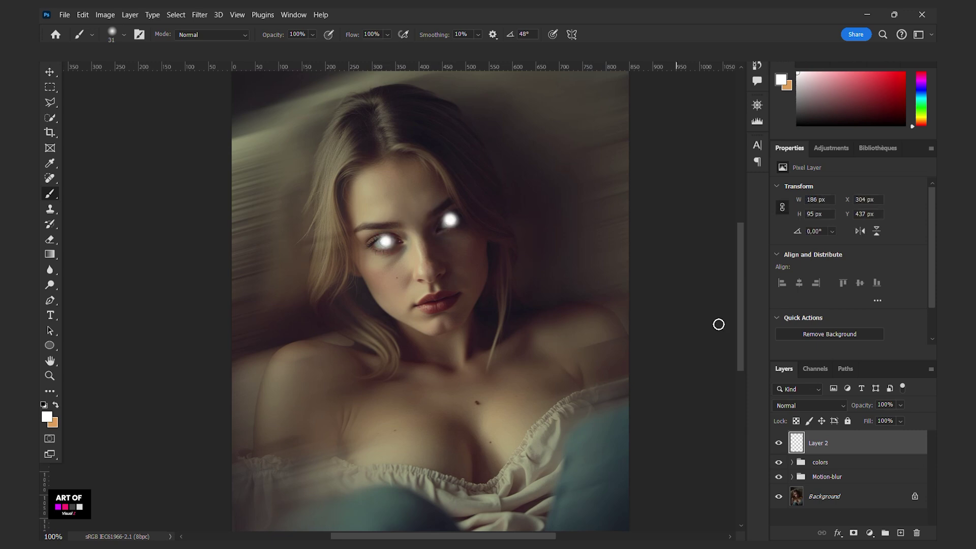
# Blend the white eye layer in Soft Light and split its Underlying Layer black Blend If slider to 0 / 133.
pyautogui.click(809, 406)
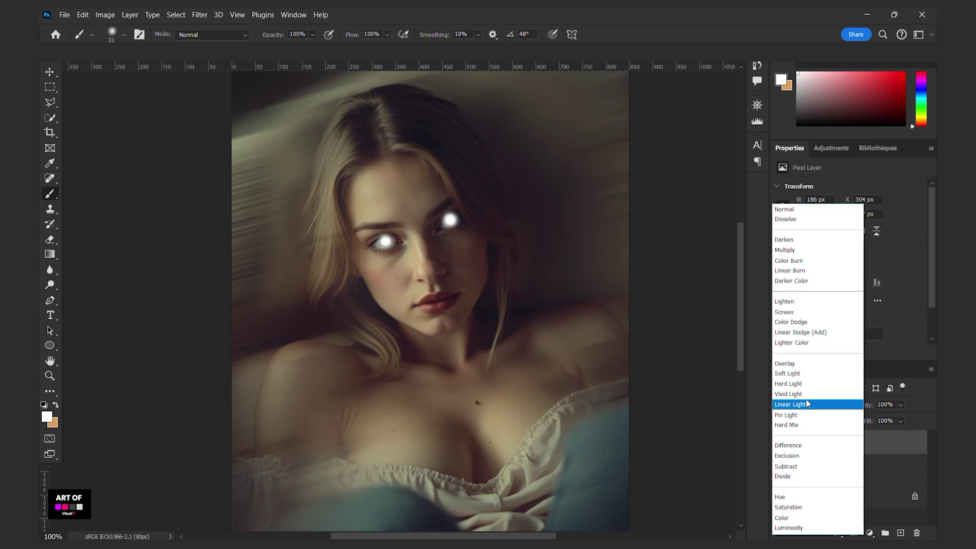
pyautogui.click(795, 374)
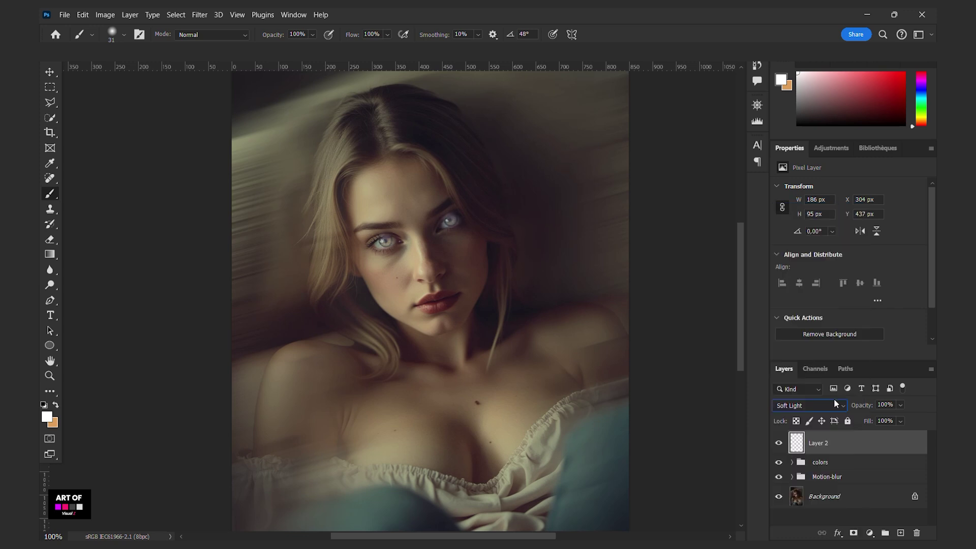
pyautogui.doubleClick(797, 443)
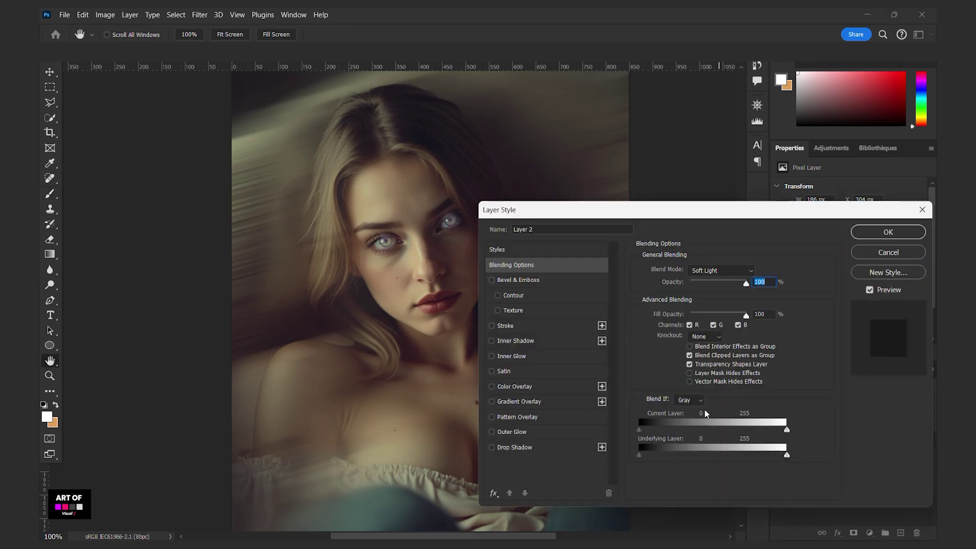
pyautogui.moveTo(641, 455); pyautogui.dragTo(718, 450)
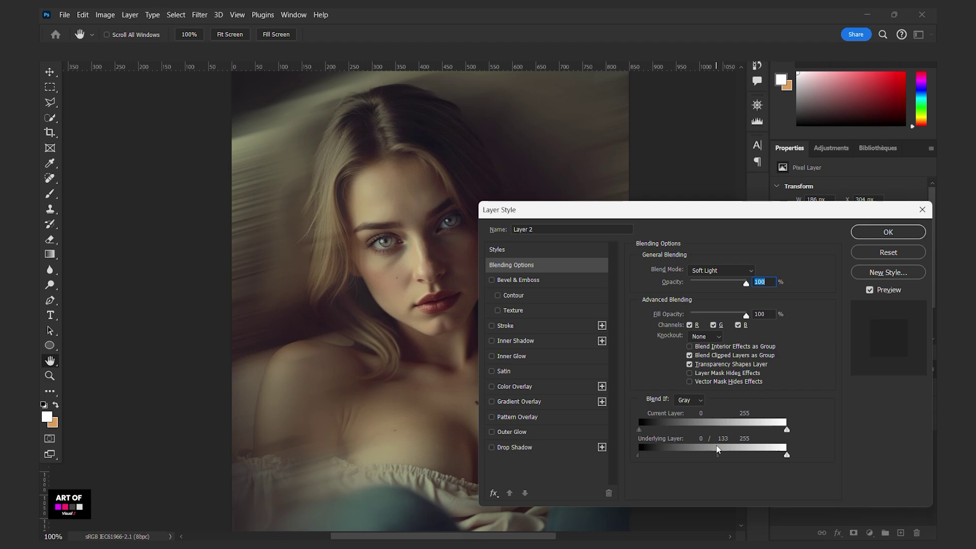
pyautogui.click(893, 235)
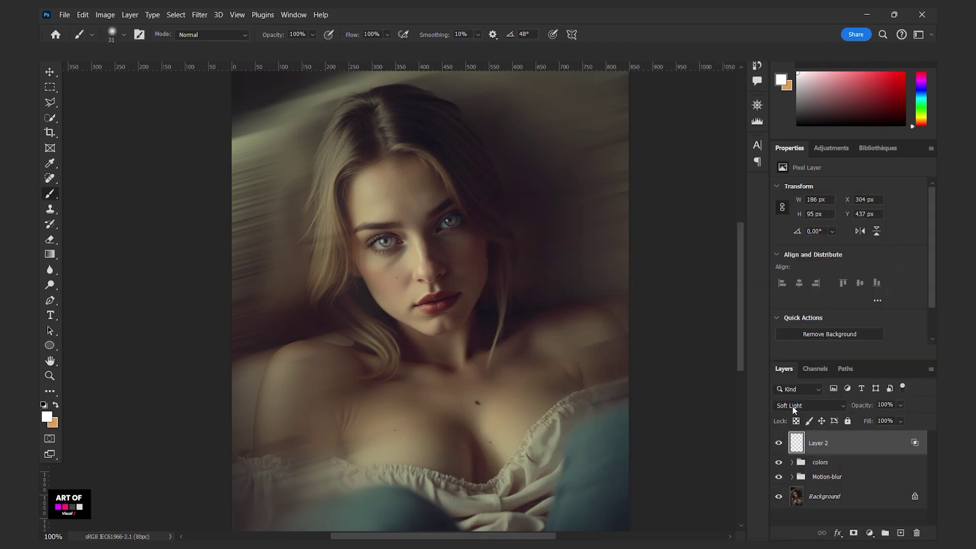
# Add a layer mask to the eye layer and paint black around the eyes to remove the glow outside the irises.
pyautogui.press('d')
pyautogui.click(854, 533)
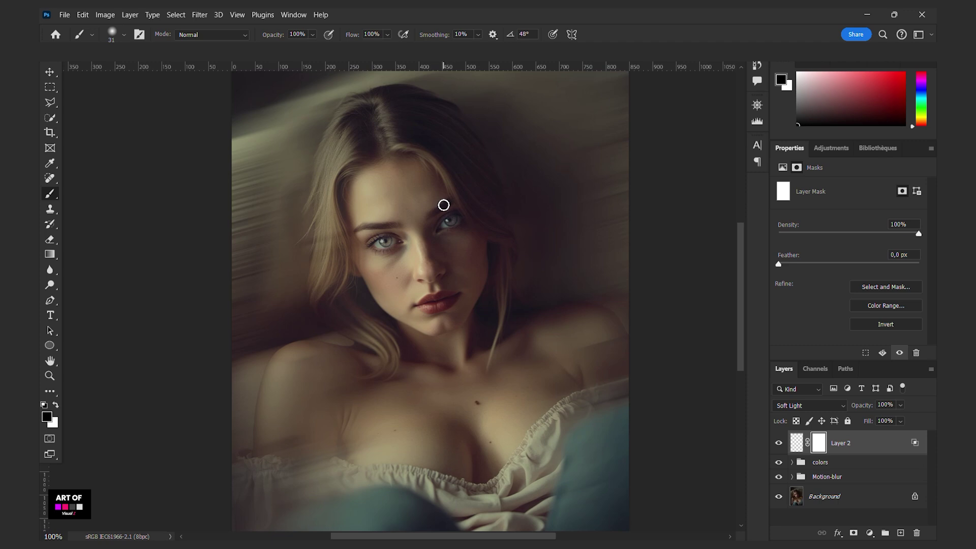
pyautogui.hotkey('ctrl', '+')
pyautogui.moveTo(399, 151)
pyautogui.mouseDown()
pyautogui.moveTo(379, 153)
pyautogui.moveTo(388, 154)
pyautogui.mouseUp()
pyautogui.moveTo(349, 175)
pyautogui.mouseDown()
pyautogui.moveTo(402, 164)
pyautogui.moveTo(389, 168)
pyautogui.mouseUp()
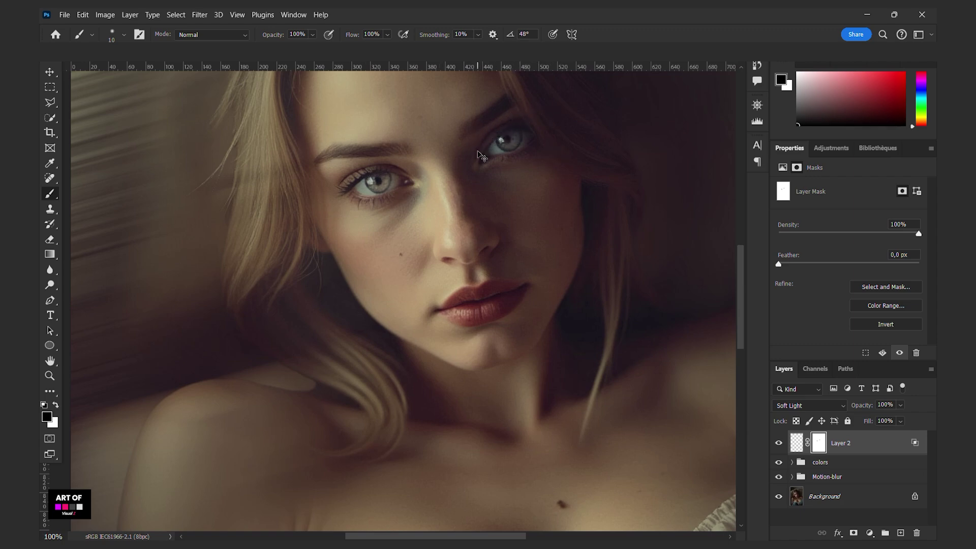
# Lower the opacity of the masked eye-light layer to 68%.
pyautogui.hotkey('ctrl', '-')
pyautogui.hotkey('ctrl', '-')
pyautogui.hotkey('ctrl', '-')
pyautogui.click(901, 405)
pyautogui.moveTo(916, 419); pyautogui.dragTo(895, 424)
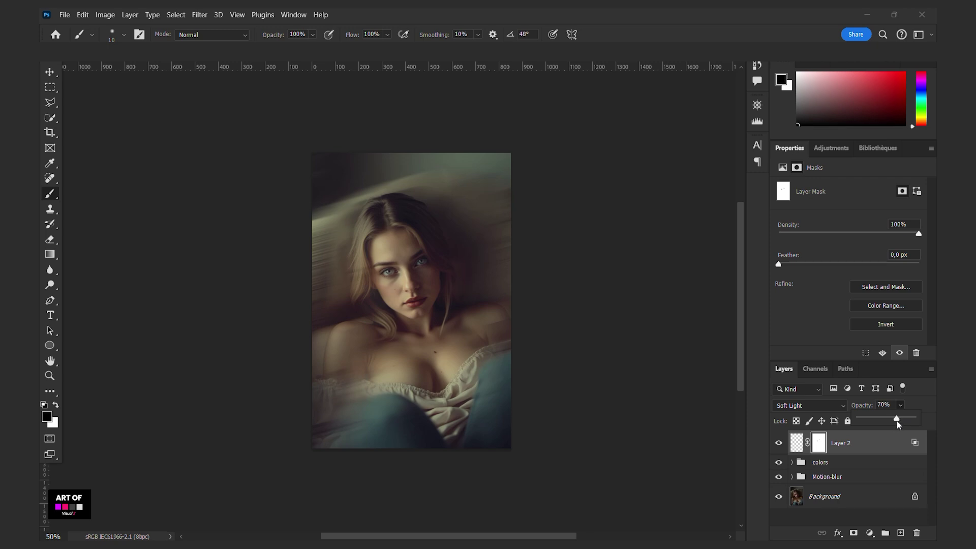
# Add a new empty layer on top and rename the masked eye-light layer as iris.
pyautogui.click(900, 533)
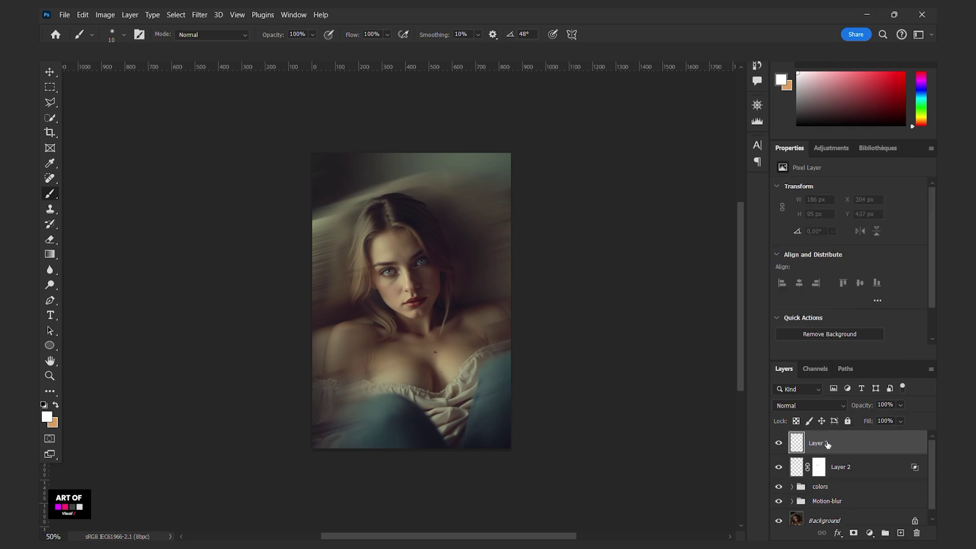
pyautogui.doubleClick(843, 468)
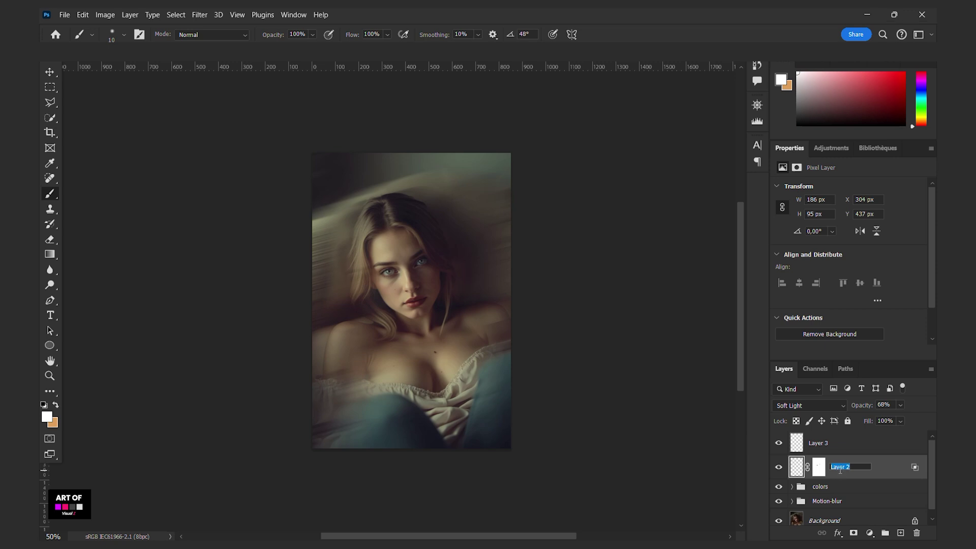
pyautogui.write('iris')
pyautogui.press('Return')
# Paint broad diagonal orange bands across the upper and lower portrait on the empty top layer with a 567 px soft brush.
pyautogui.click(848, 447)
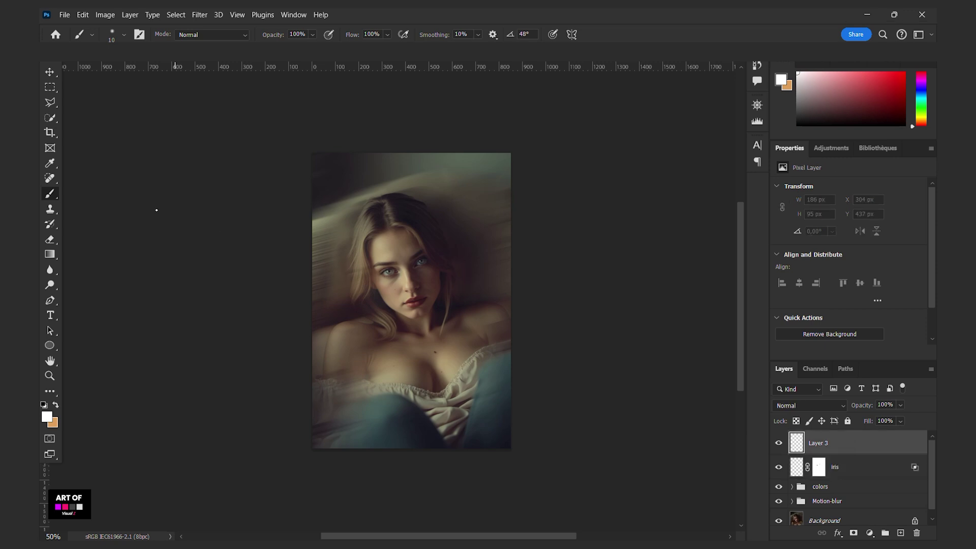
pyautogui.press('x')
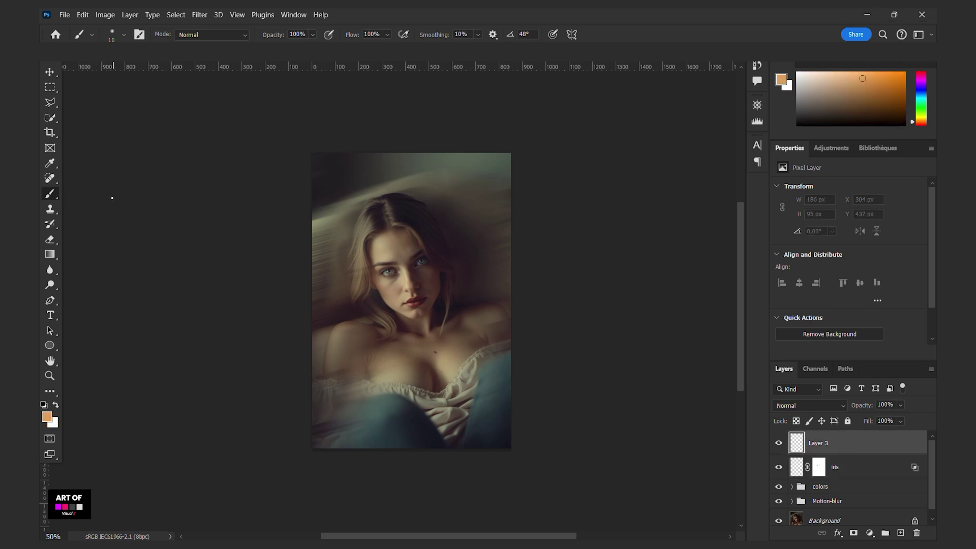
pyautogui.click(122, 38)
pyautogui.moveTo(376, 201); pyautogui.dragTo(441, 205)
pyautogui.moveTo(246, 215); pyautogui.dragTo(620, 140)
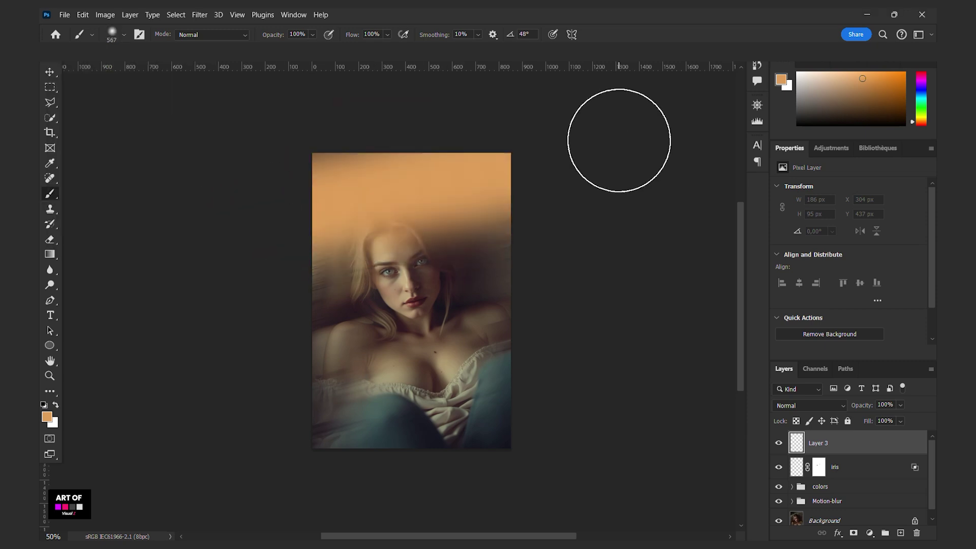
pyautogui.moveTo(370, 408); pyautogui.dragTo(756, 282)
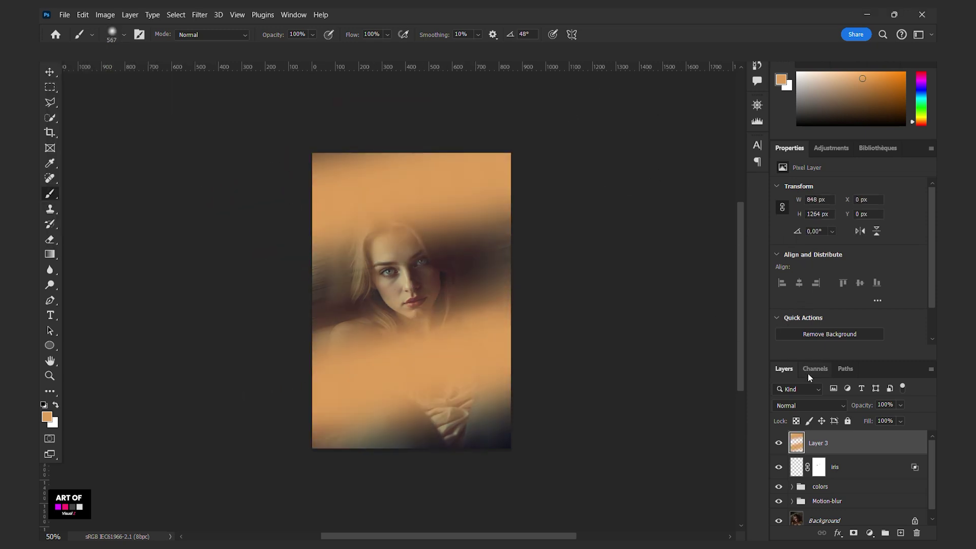
# Set the orange light layer to Screen blending and lower its opacity to 16%.
pyautogui.click(810, 405)
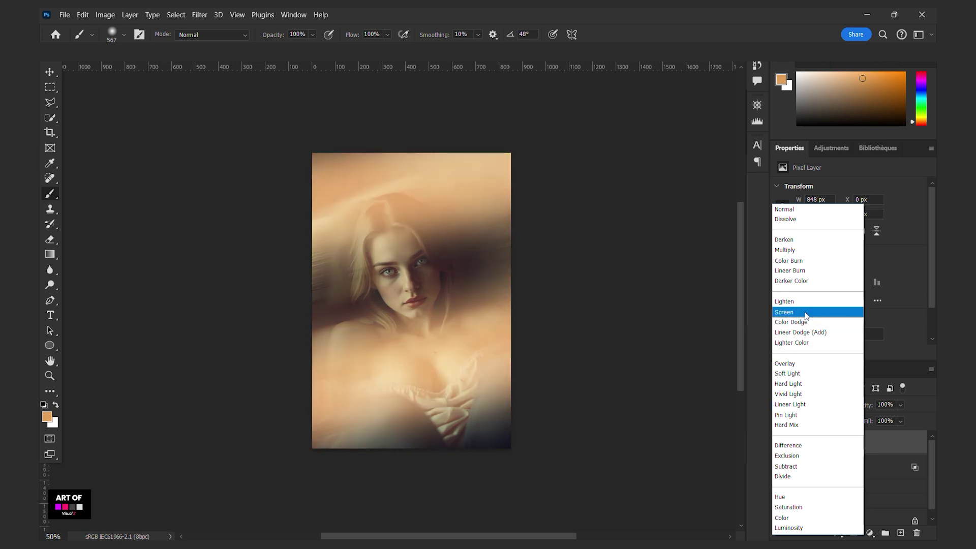
pyautogui.click(785, 312)
pyautogui.click(901, 406)
pyautogui.moveTo(899, 415); pyautogui.dragTo(871, 421)
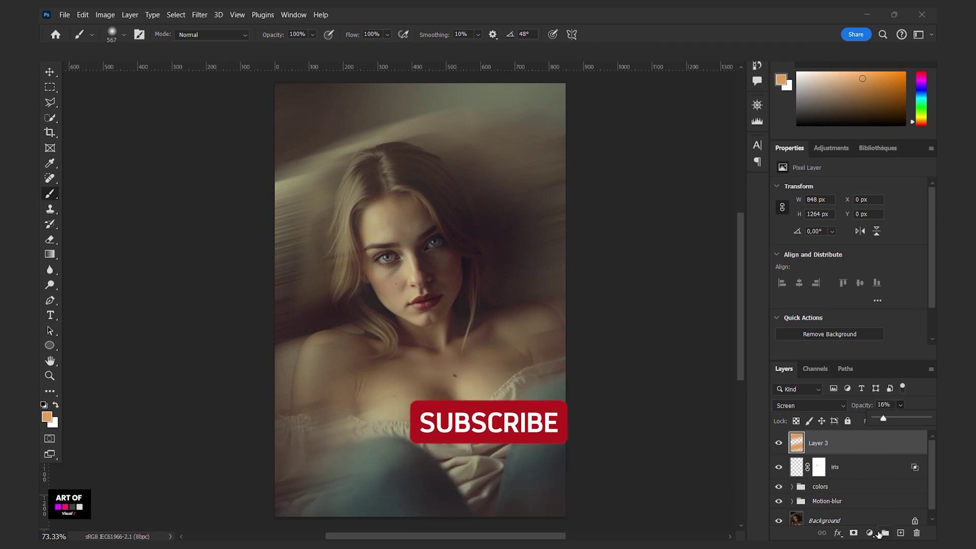
# Compare the finished edit with the original by showing only the Background layer and restoring all layers.
pyautogui.scroll(-1, 844, 501)
pyautogui.keyDown('alt'); pyautogui.click(779, 513); pyautogui.keyUp('alt')
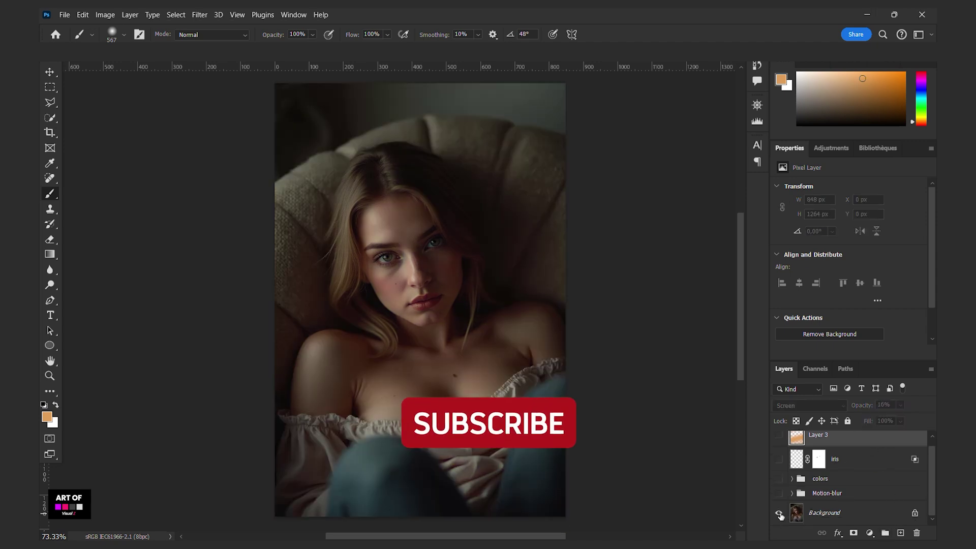
pyautogui.keyDown('alt'); pyautogui.click(779, 514); pyautogui.keyUp('alt')
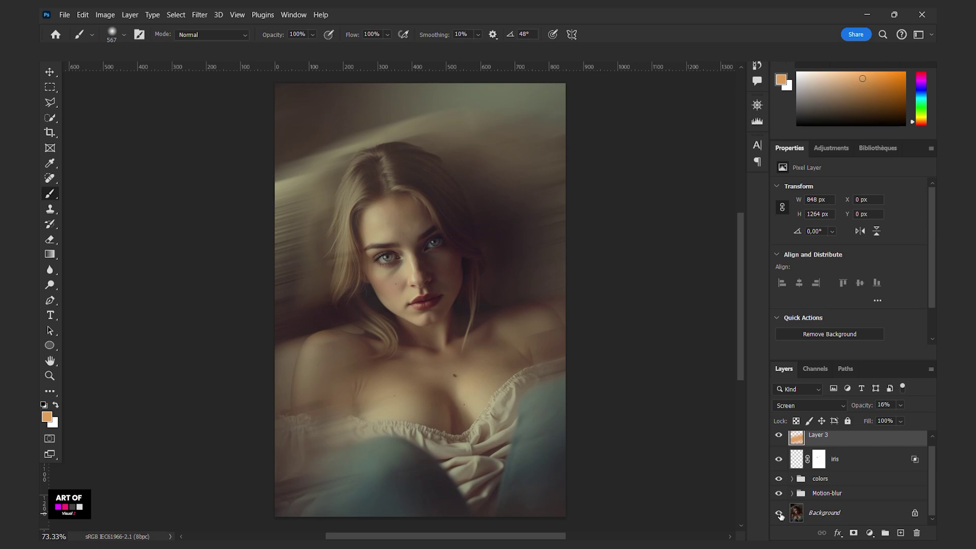
pyautogui.keyDown('alt'); pyautogui.click(780, 515); pyautogui.keyUp('alt')
pyautogui.keyDown('alt'); pyautogui.click(780, 514); pyautogui.keyUp('alt')
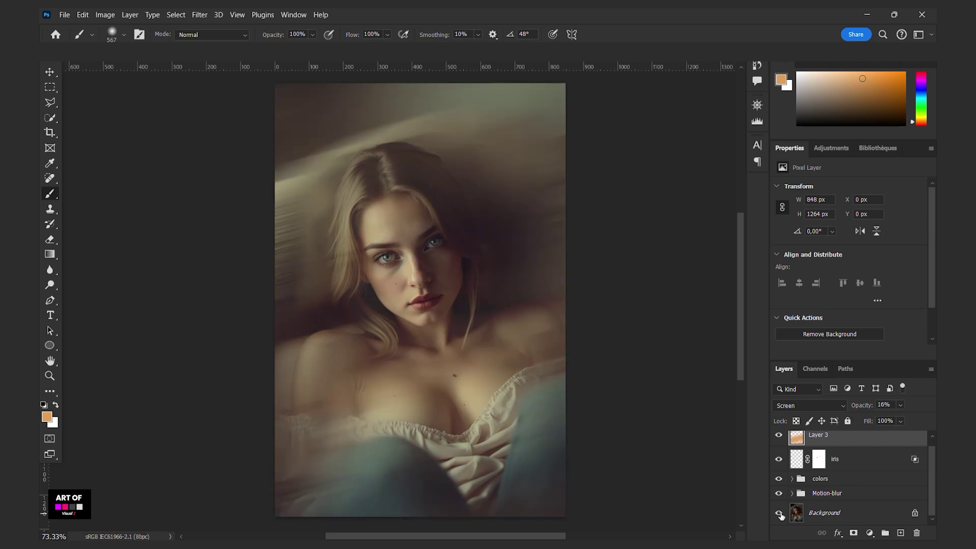